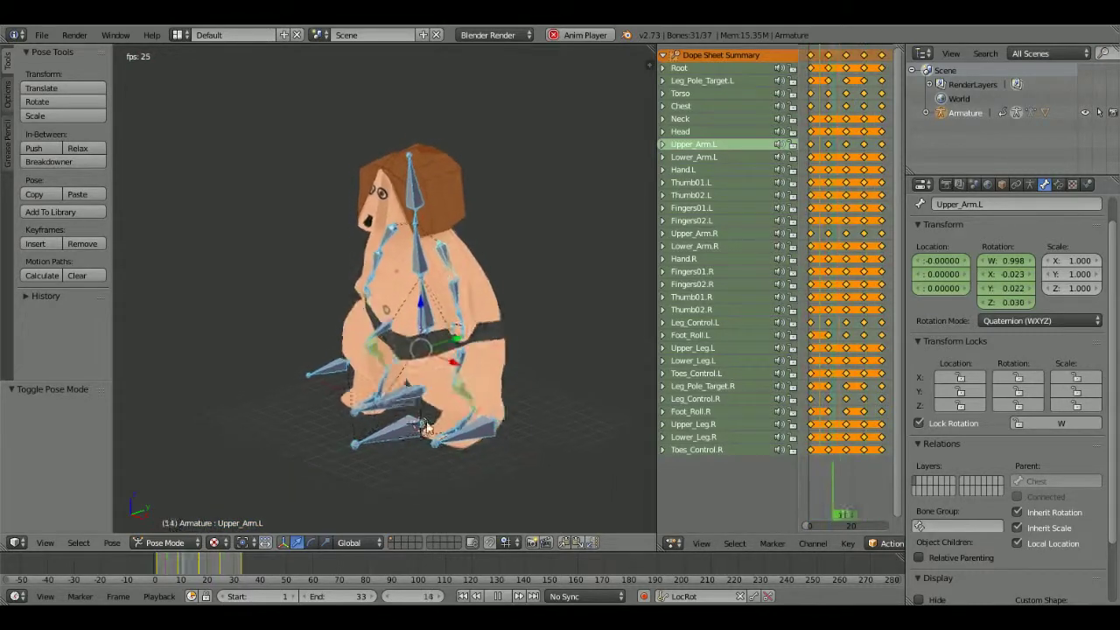
Turn the view to a front three-quarter angle and stop playback at frame 3.
scroll(548, 433, up, 3)
scroll(126, 356, down, 3)
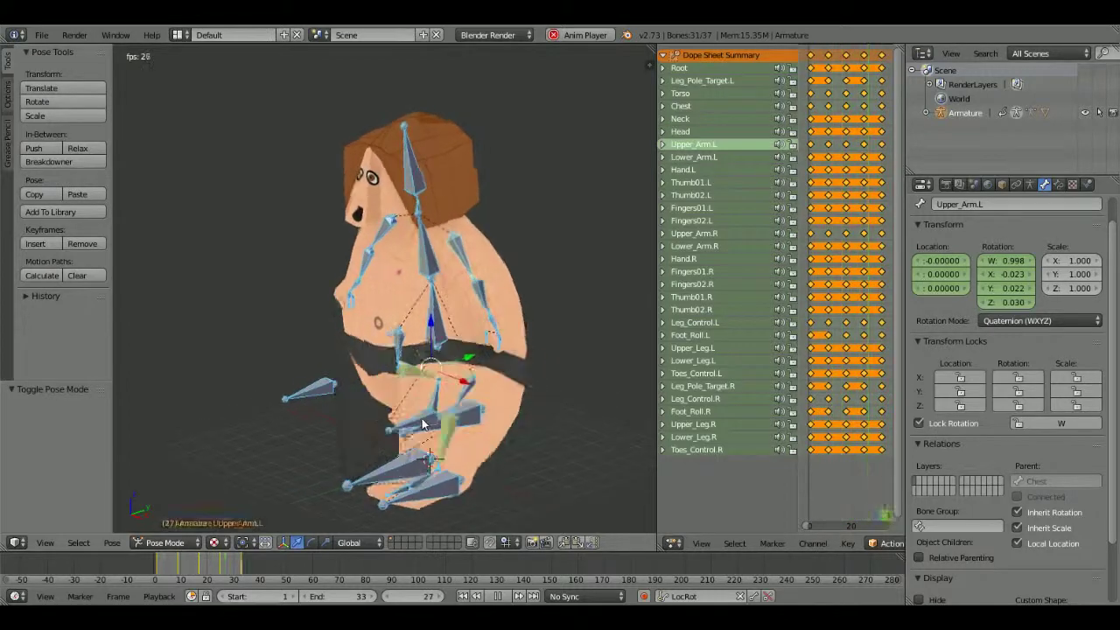
scroll(589, 428, up, 1)
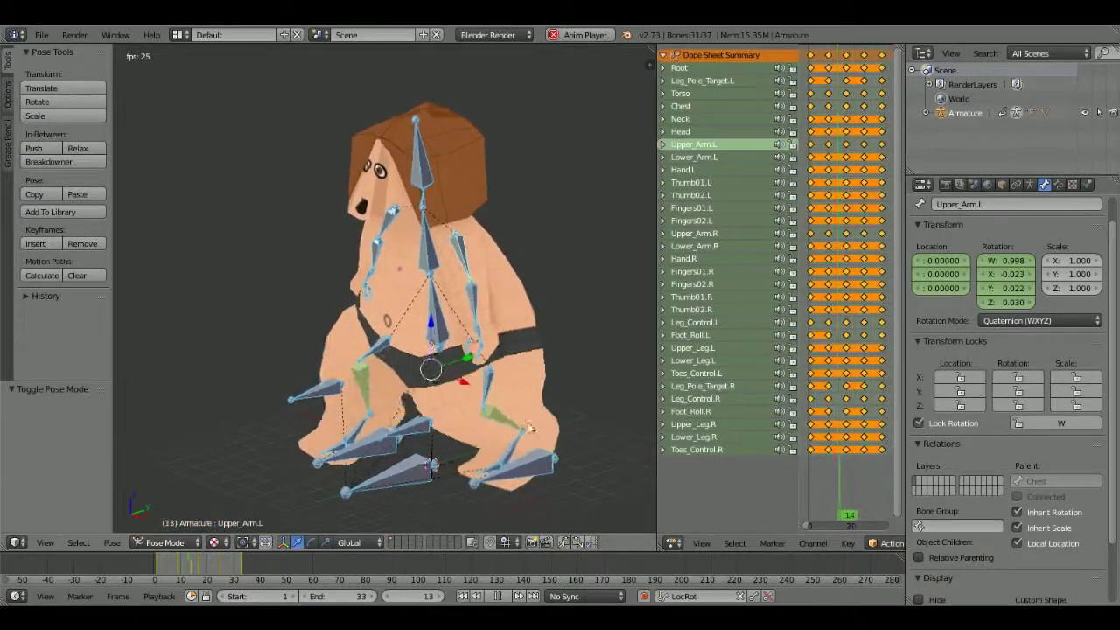
scroll(520, 412, up, 1)
scroll(453, 396, up, 1)
scroll(385, 379, up, 1)
scroll(317, 363, down, 3)
middle_drag(316, 364, 595, 395)
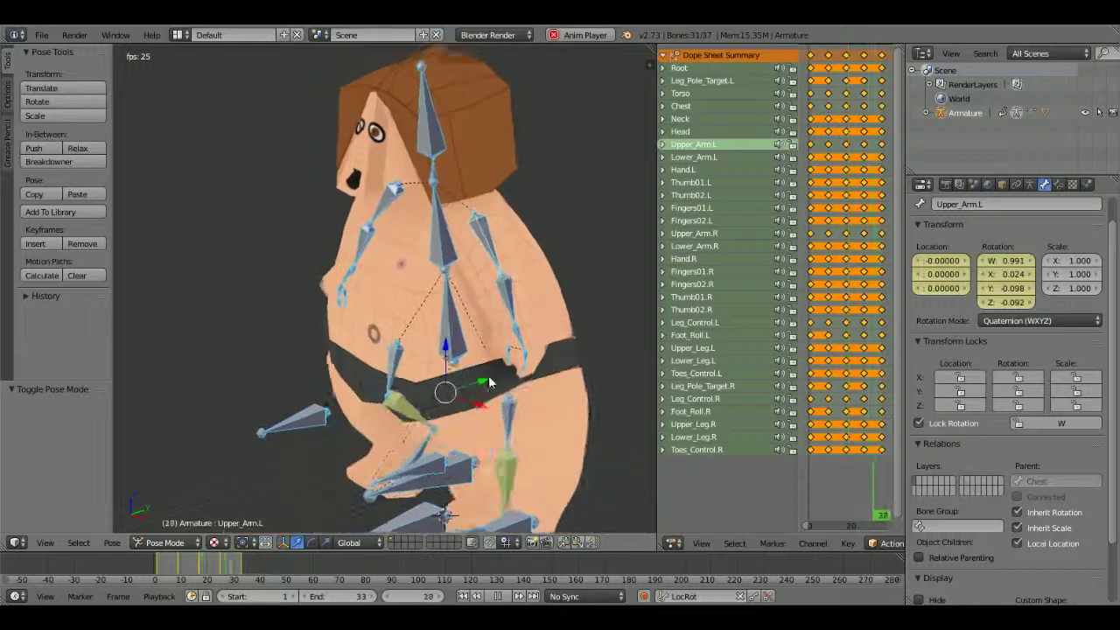
middle_drag(201, 428, 270, 424)
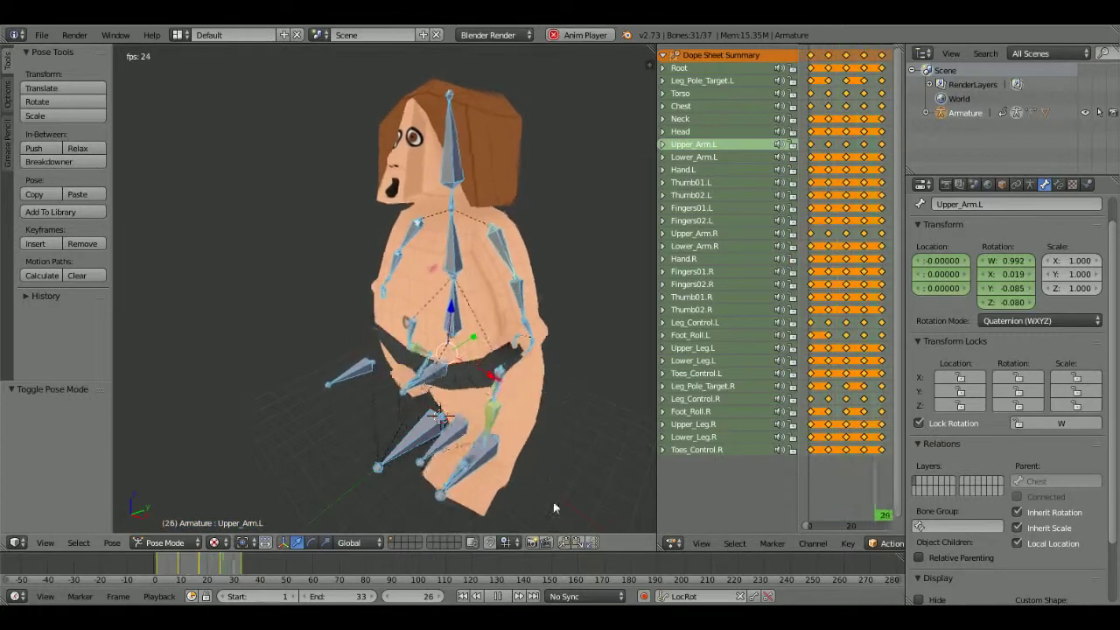
click(499, 595)
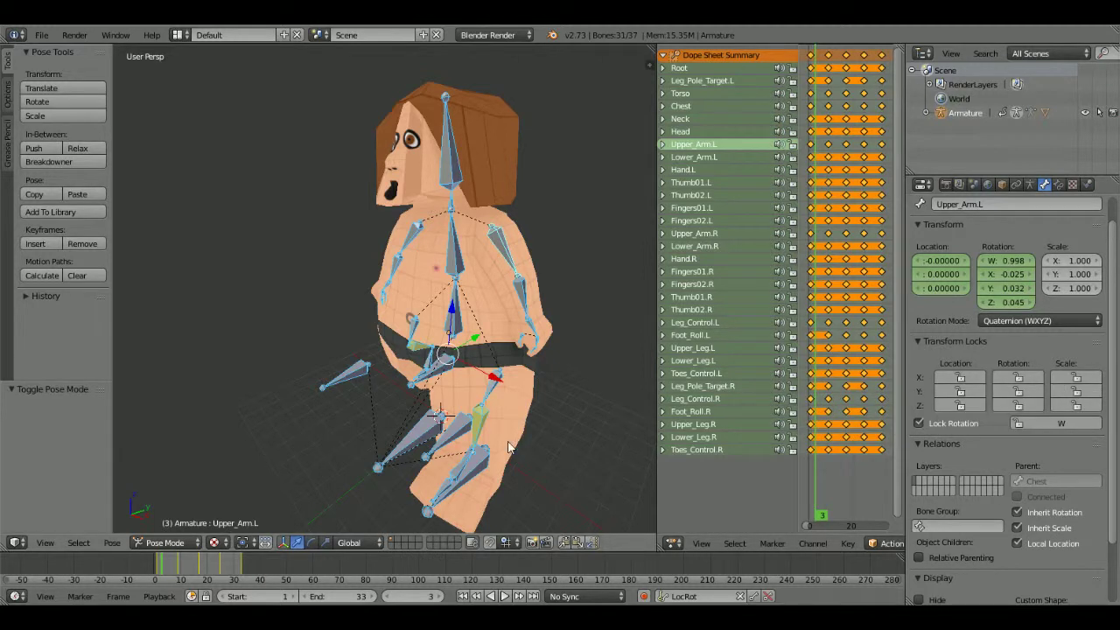
Check the pose in orthographic, then in perspective from a frontal low angle.
key(KP_5)
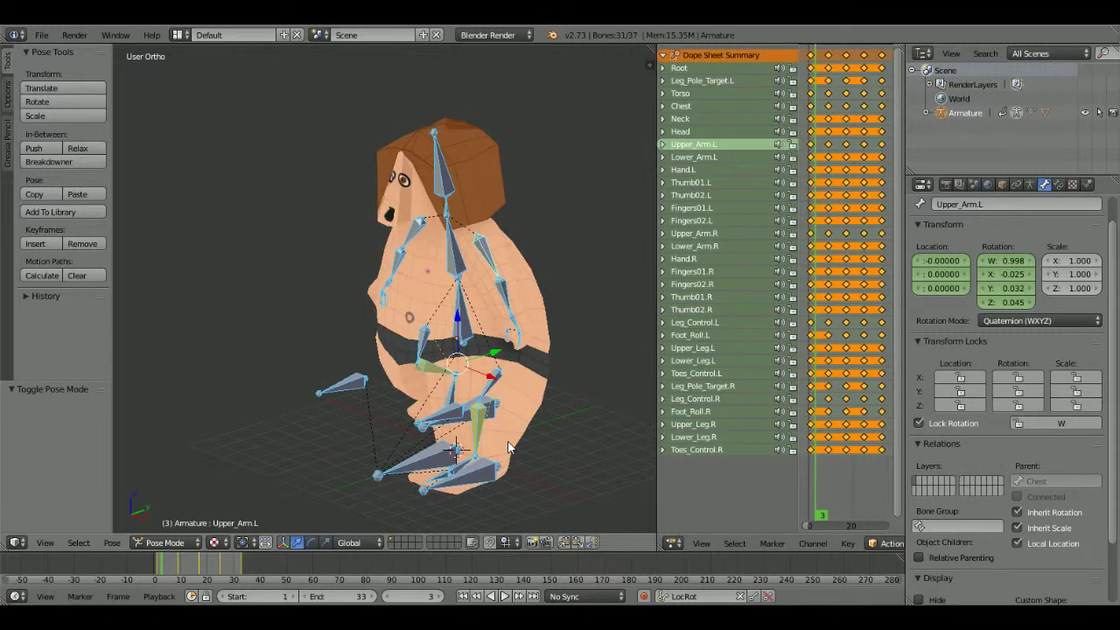
key(KP_5)
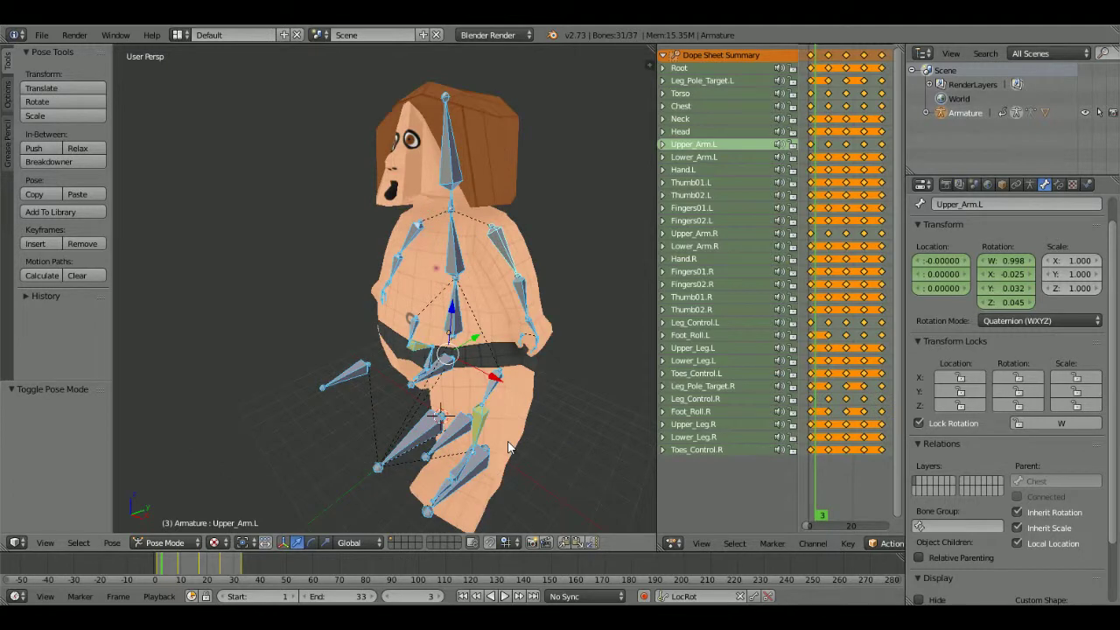
key(KP_4)
key(KP_8)
key(KP_8)
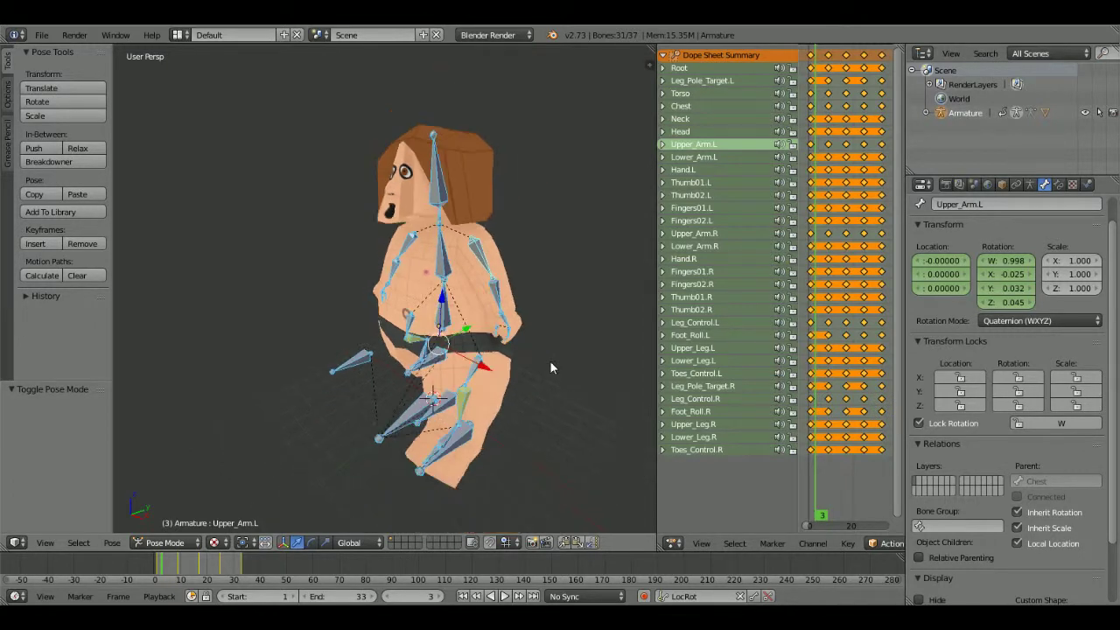
key(KP_6)
mouse_move(559, 361)
middle_down()
mouse_move(629, 294)
mouse_move(615, 254)
mouse_move(624, 275)
mouse_move(591, 290)
middle_up()
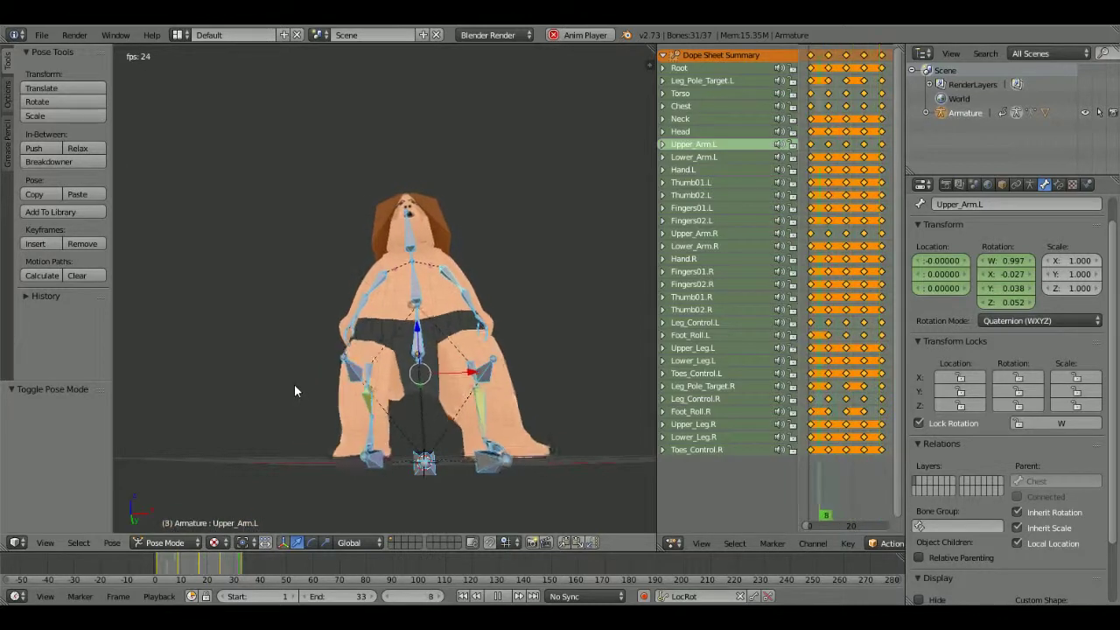
Orbit around the playing character from above, then to a three-quarter front angle.
mouse_move(243, 334)
middle_down()
mouse_move(260, 372)
mouse_move(324, 409)
mouse_move(475, 384)
mouse_move(631, 400)
mouse_move(124, 411)
mouse_move(151, 409)
mouse_move(303, 499)
mouse_move(331, 493)
mouse_move(293, 448)
mouse_move(145, 368)
mouse_move(648, 337)
middle_up()
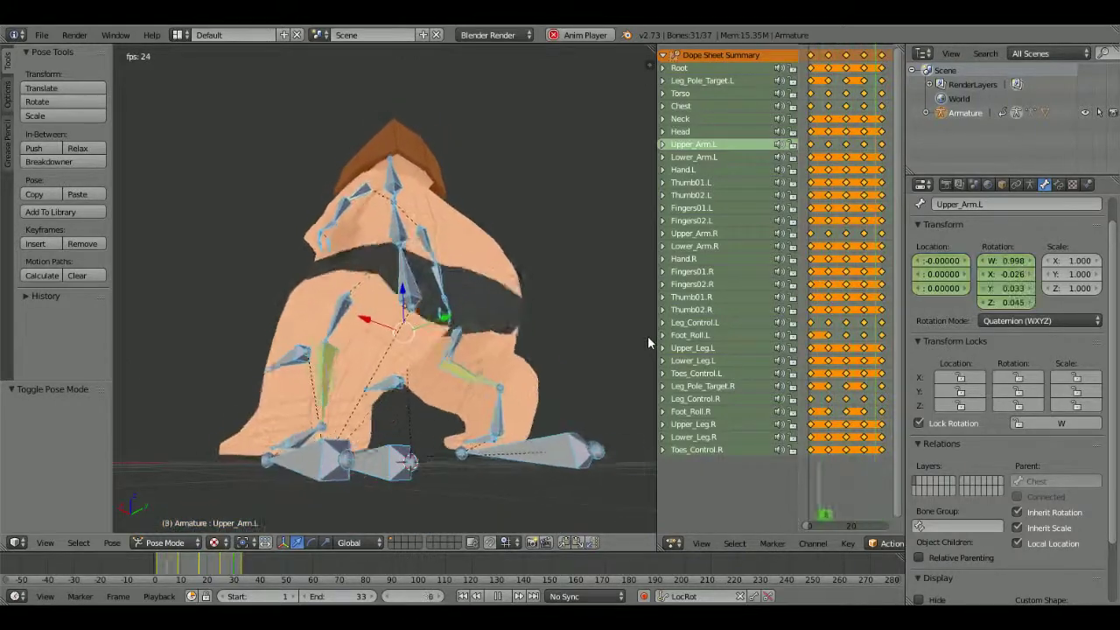
mouse_move(648, 336)
middle_down()
mouse_move(125, 355)
mouse_move(150, 388)
middle_up()
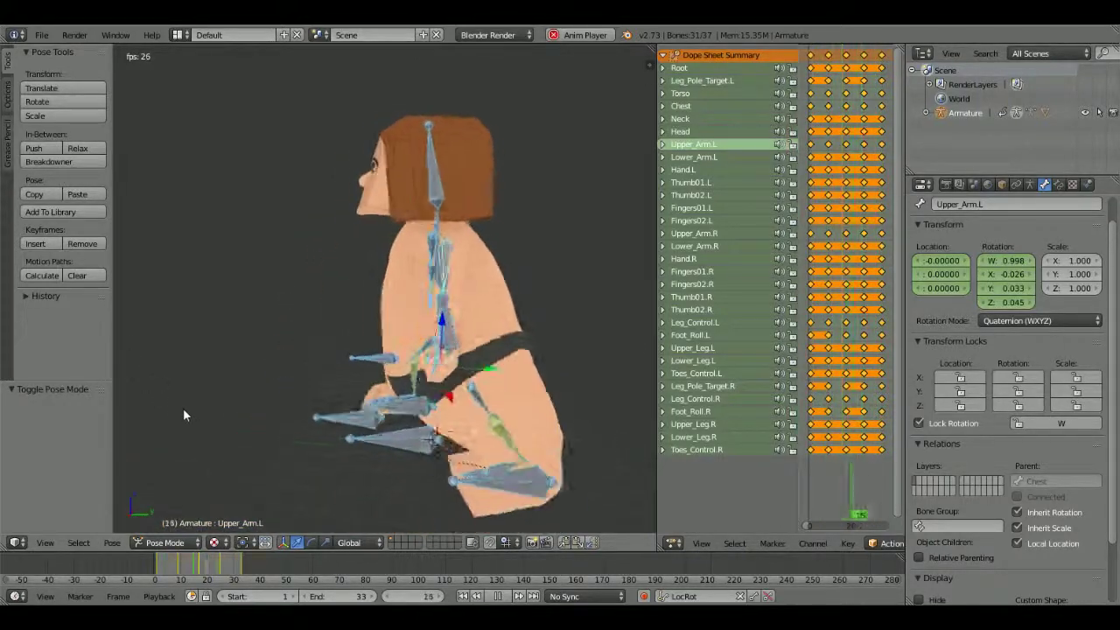
middle_drag(213, 425, 252, 438)
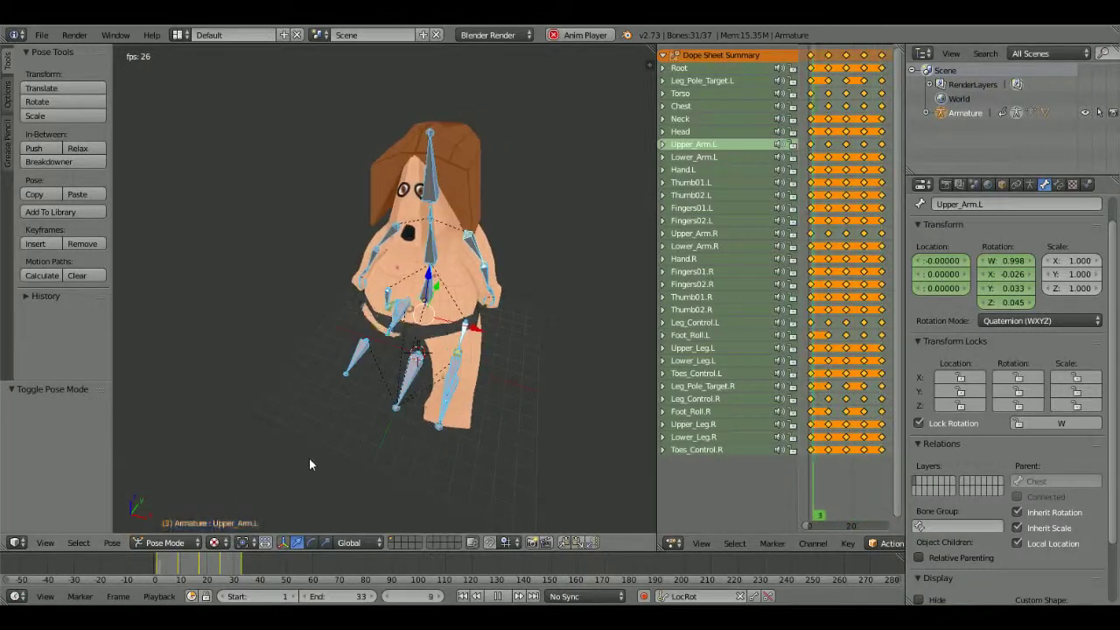